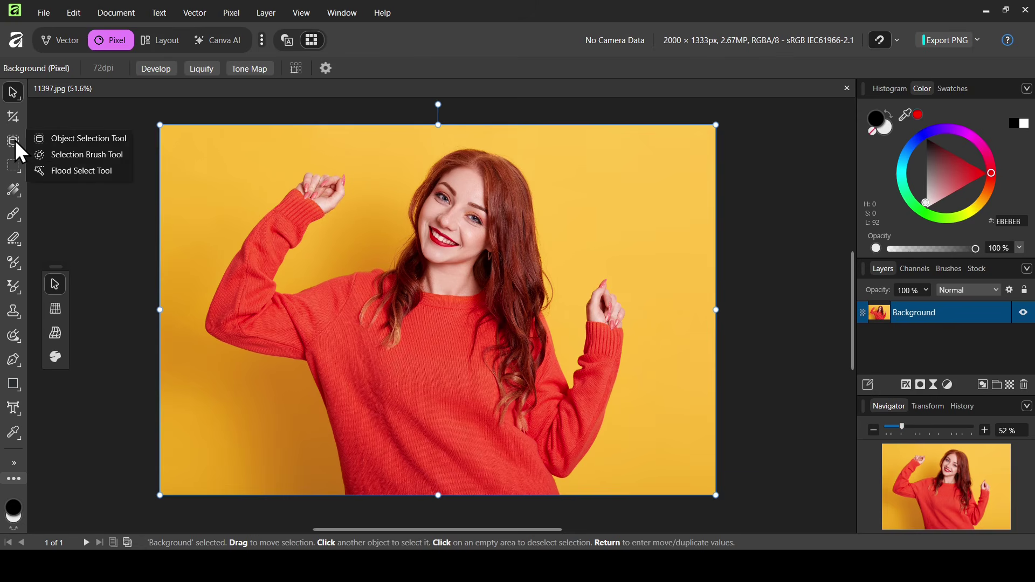
Select the woman's head and torso with the Selection Brush Tool at a width of 182 px
left_click(90, 158)
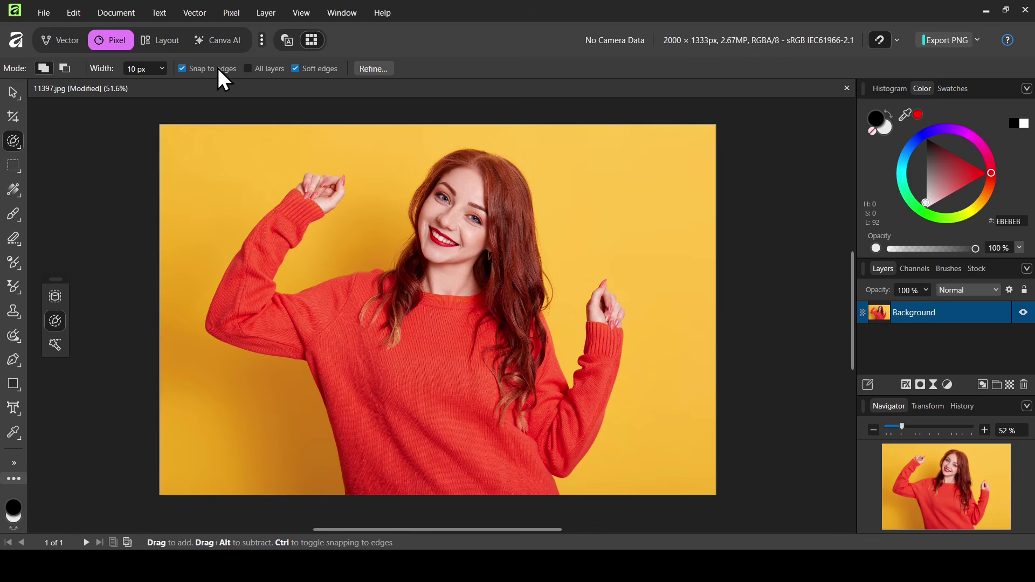
left_click(162, 68)
left_click_drag(167, 87, 211, 91)
mouse_move(413, 175)
left_mouse_down()
mouse_move(453, 189)
mouse_move(457, 204)
mouse_move(467, 486)
mouse_move(405, 471)
mouse_move(379, 480)
mouse_move(360, 317)
mouse_move(460, 314)
mouse_move(495, 344)
mouse_move(527, 422)
mouse_move(482, 293)
mouse_move(482, 201)
mouse_move(491, 273)
mouse_move(544, 426)
left_mouse_up()
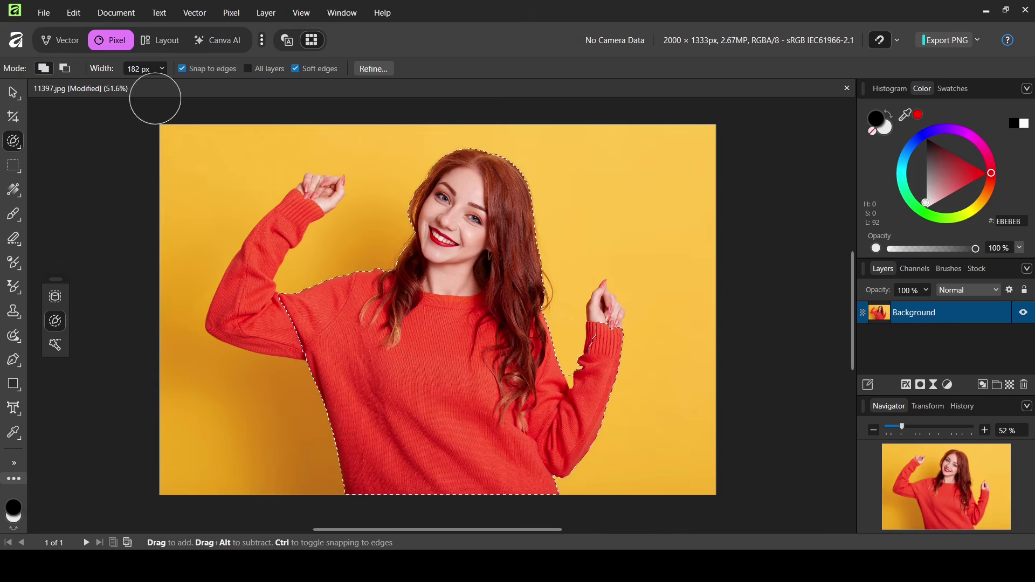
Add the missing arm and both hands to the selection with a 31 px brush, and subtract the background gap inside the bent elbow
left_click(161, 69)
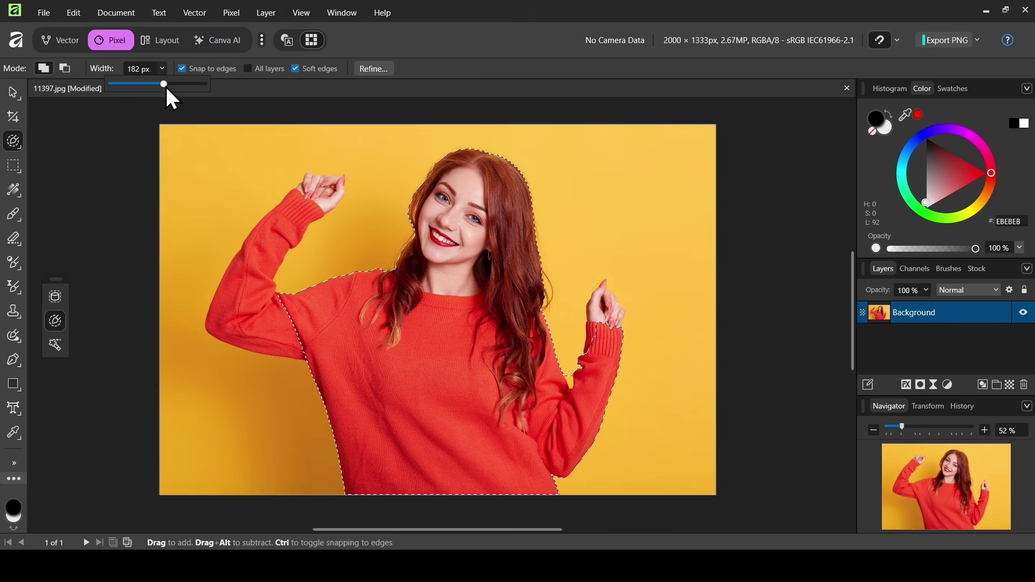
left_click_drag(166, 85, 137, 83)
mouse_move(339, 312)
left_mouse_down()
mouse_move(246, 326)
mouse_move(231, 311)
mouse_move(252, 260)
mouse_move(323, 191)
left_mouse_up()
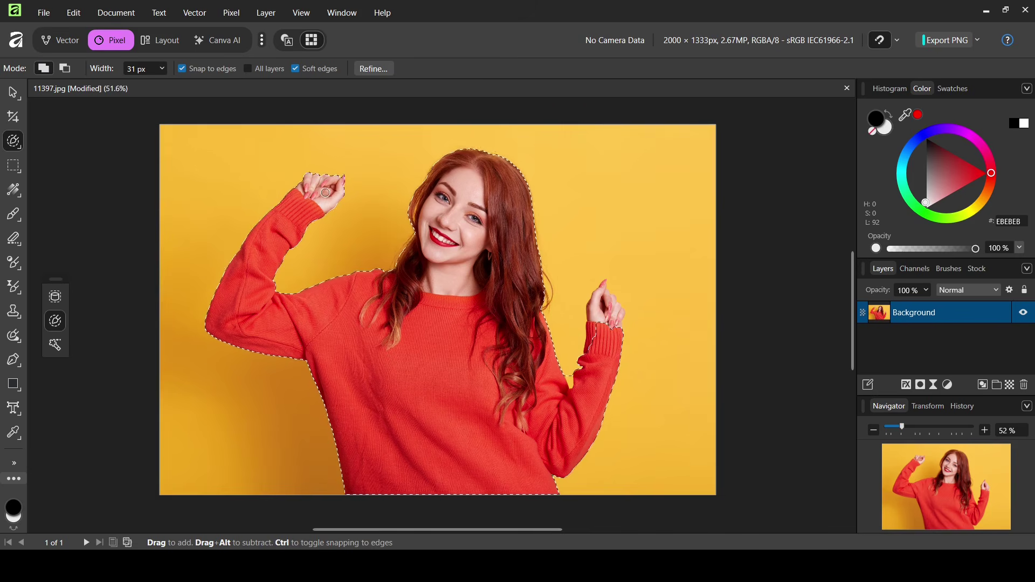
left_click_drag(575, 395, 600, 306)
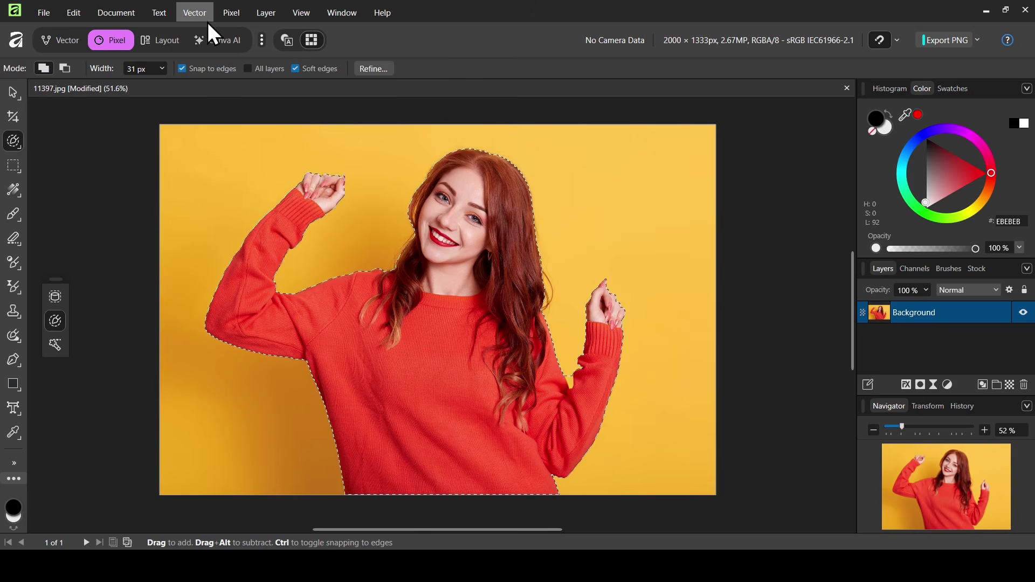
left_click(66, 68)
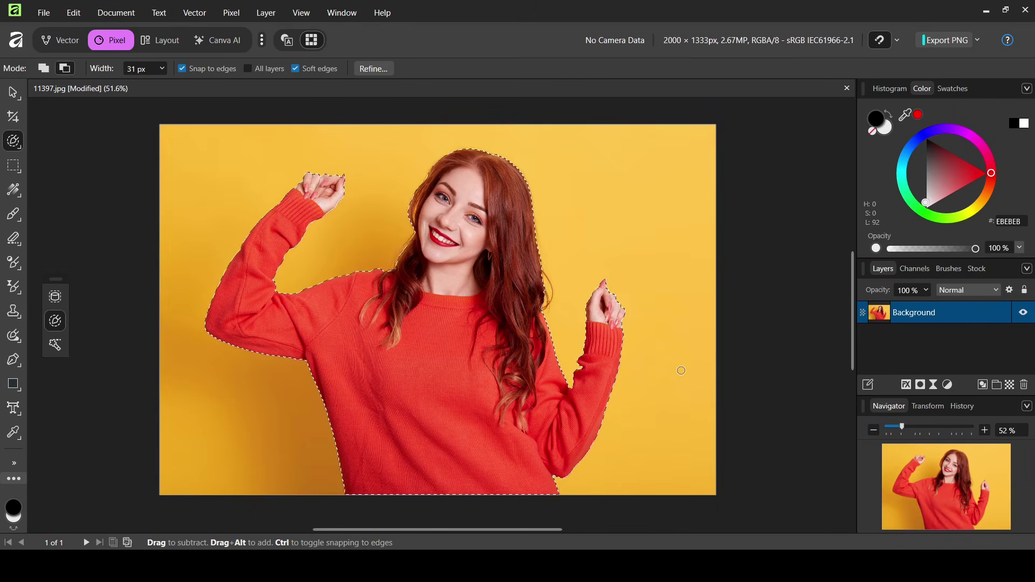
Feather the selection around the woman with a radius of 1 px
left_click(235, 13)
mouse_move(263, 51)
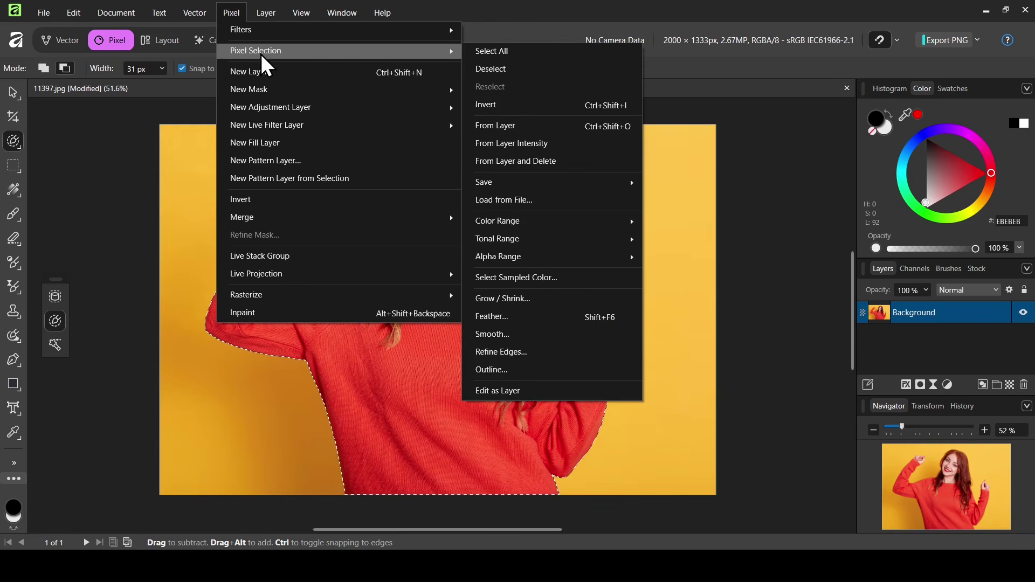
left_click(509, 316)
left_click_drag(699, 441, 756, 286)
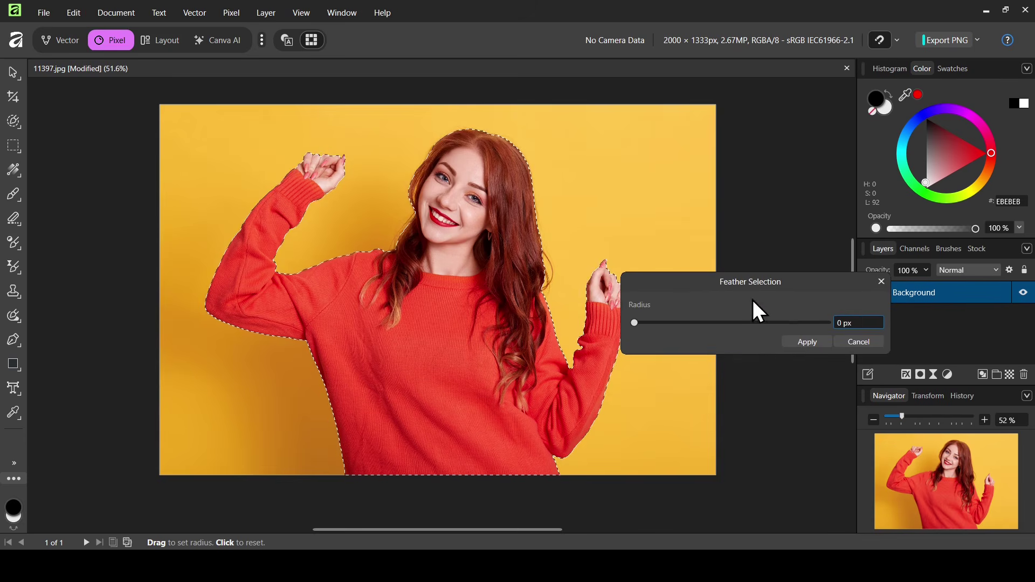
type("1")
key("Return")
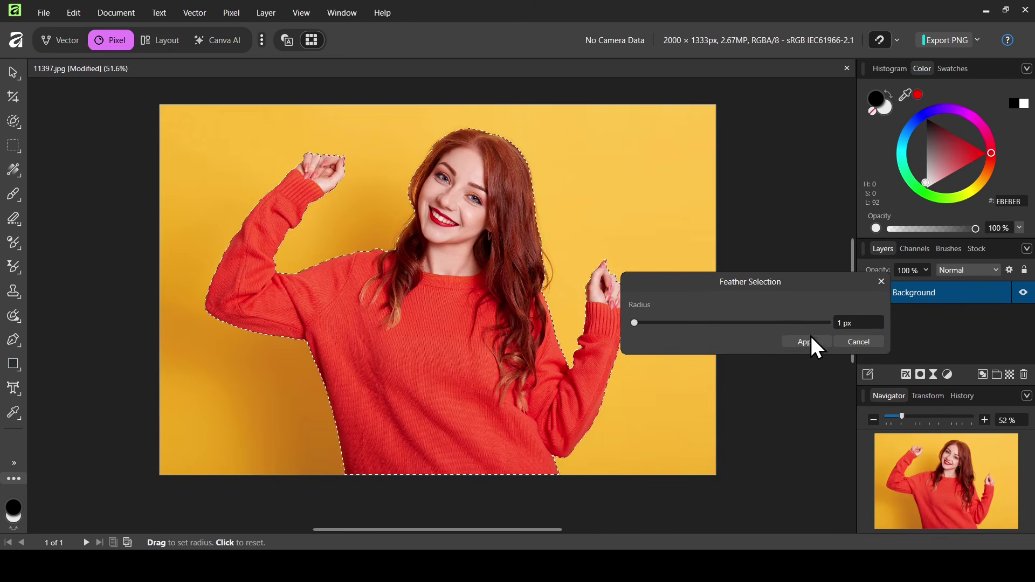
left_click(800, 344)
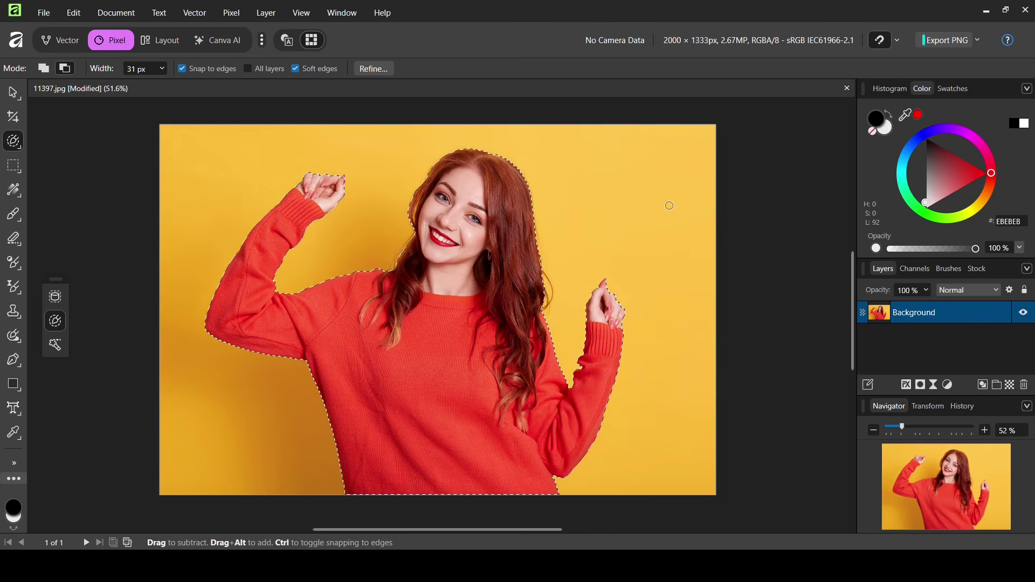
Mask the Background layer with the selection to hide the yellow backdrop, and deselect
left_click(921, 386)
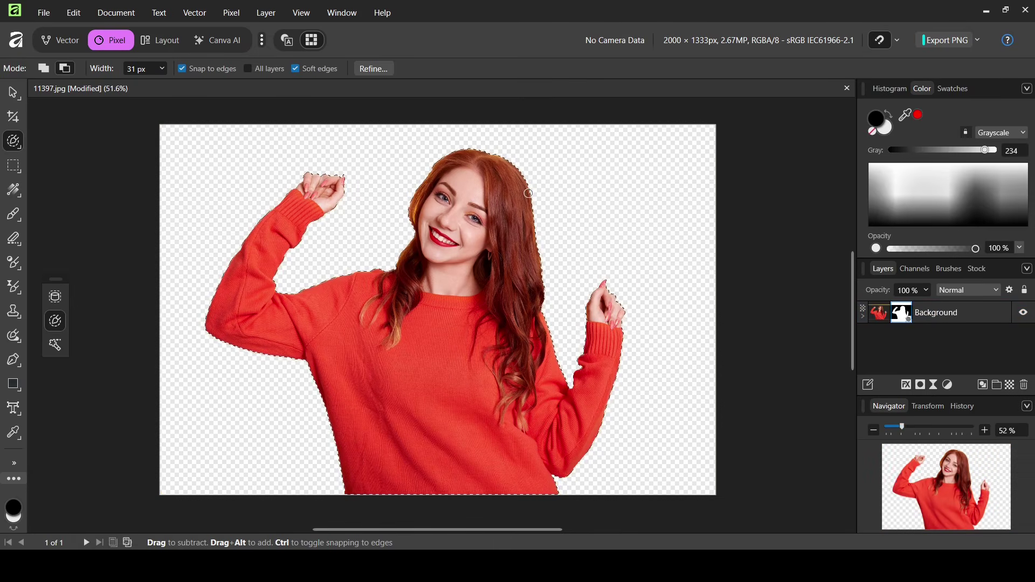
left_click(229, 19)
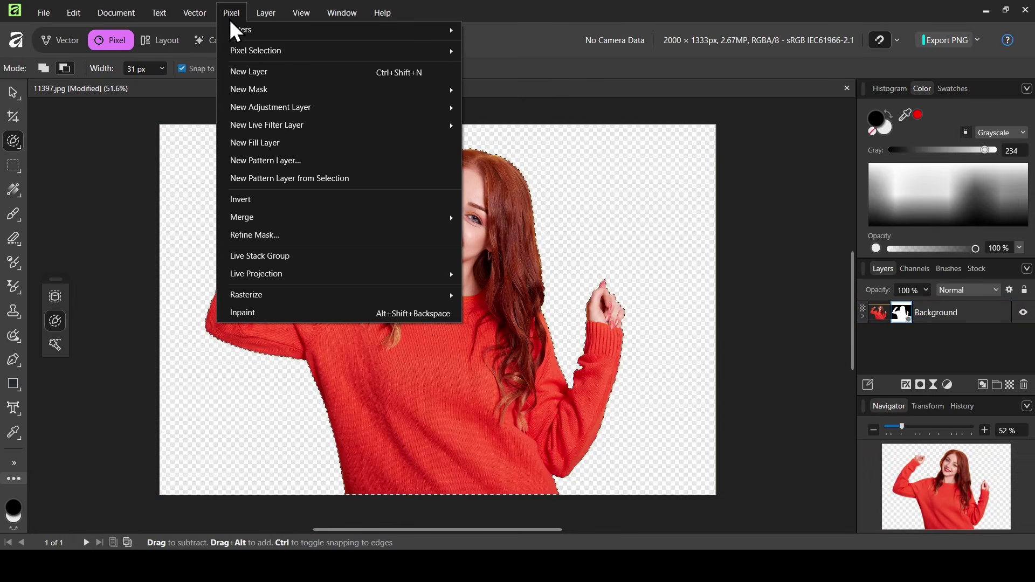
mouse_move(270, 52)
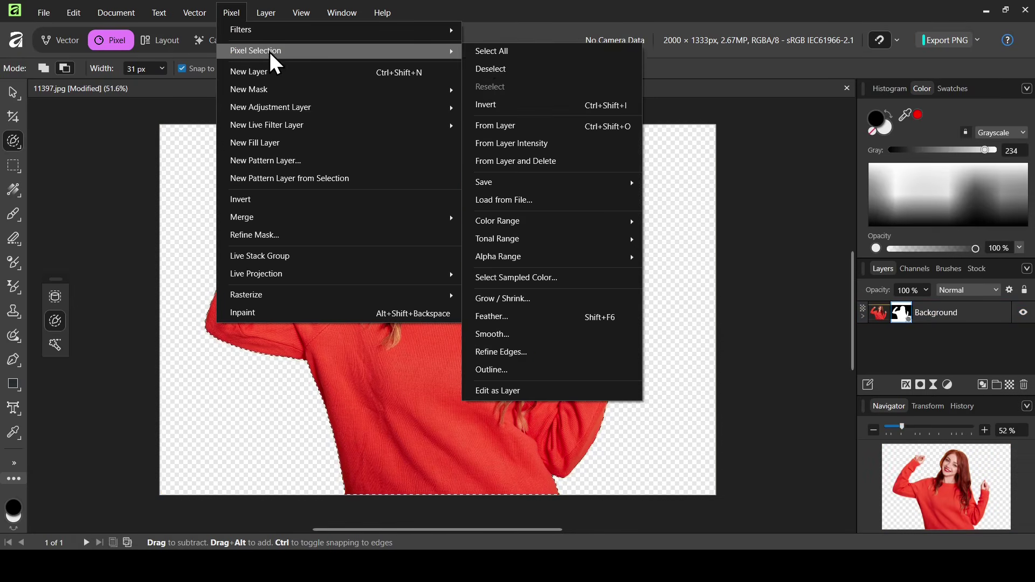
left_click(506, 66)
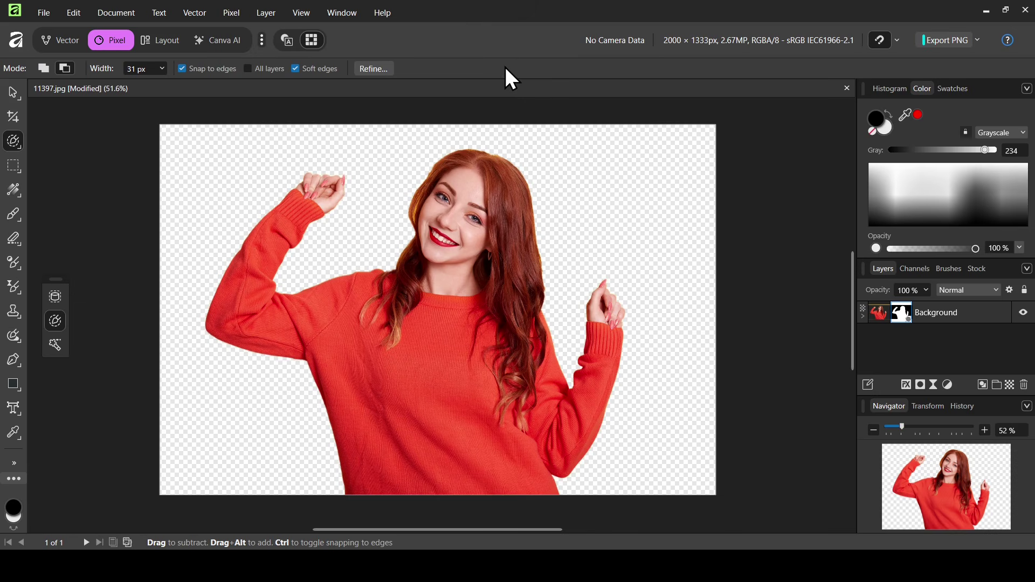
Add a white (FFFFFF) fill layer and place it beneath the Background layer
left_click(241, 15)
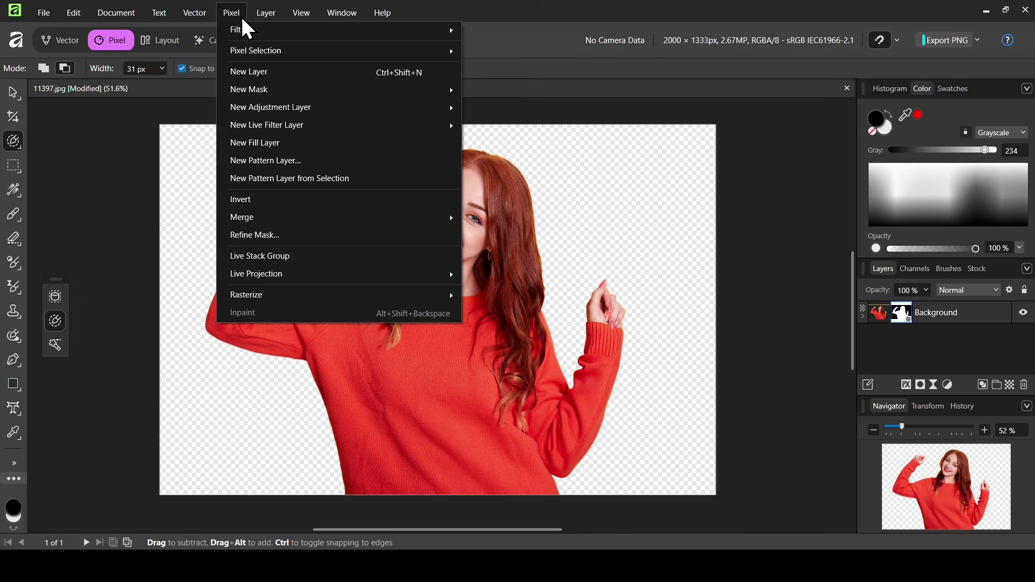
left_click(278, 143)
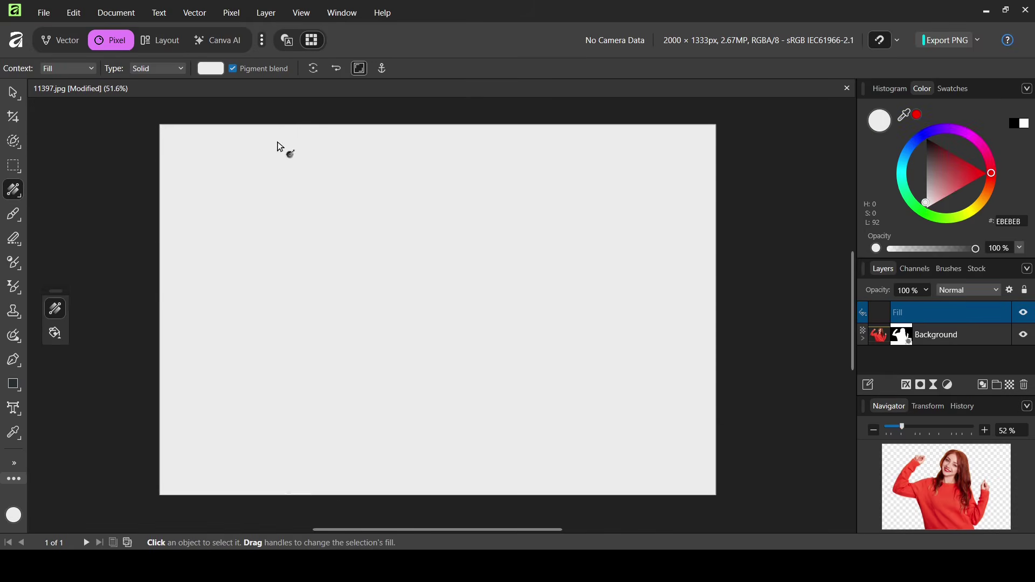
left_click(943, 173)
mouse_move(943, 174)
left_mouse_down()
mouse_move(984, 167)
mouse_move(923, 244)
left_mouse_up()
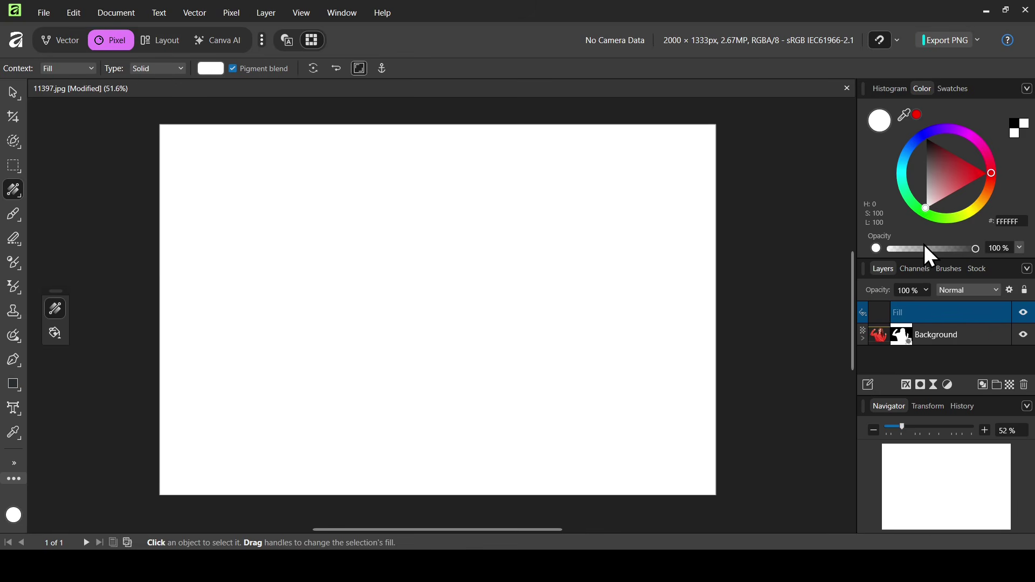
left_click_drag(884, 312, 886, 349)
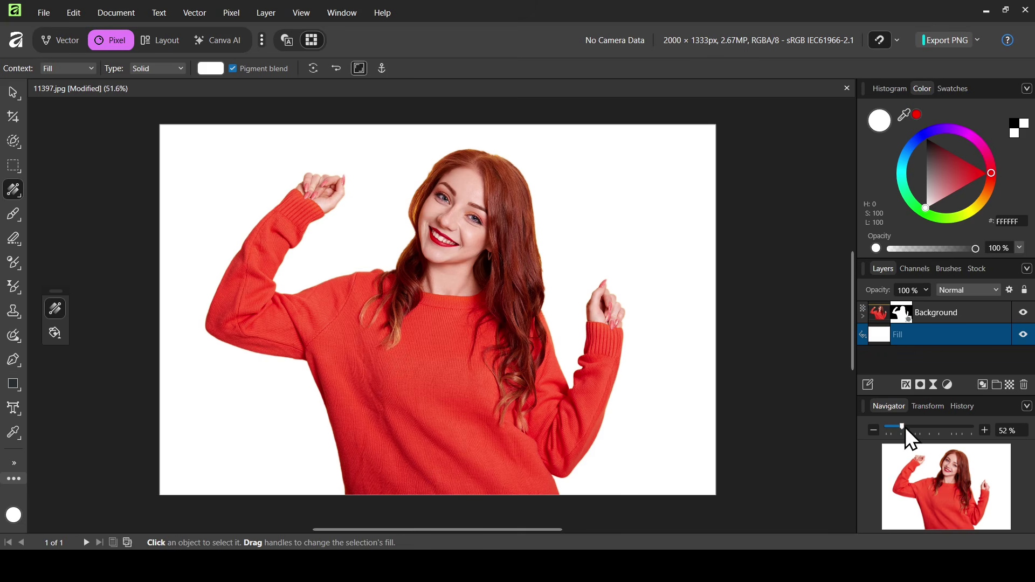
Select the Background layer's mask and change the color picker from grayscale to the color wheel
left_click_drag(904, 426, 920, 429)
mouse_move(929, 473)
left_mouse_down()
mouse_move(936, 489)
mouse_move(928, 471)
left_mouse_up()
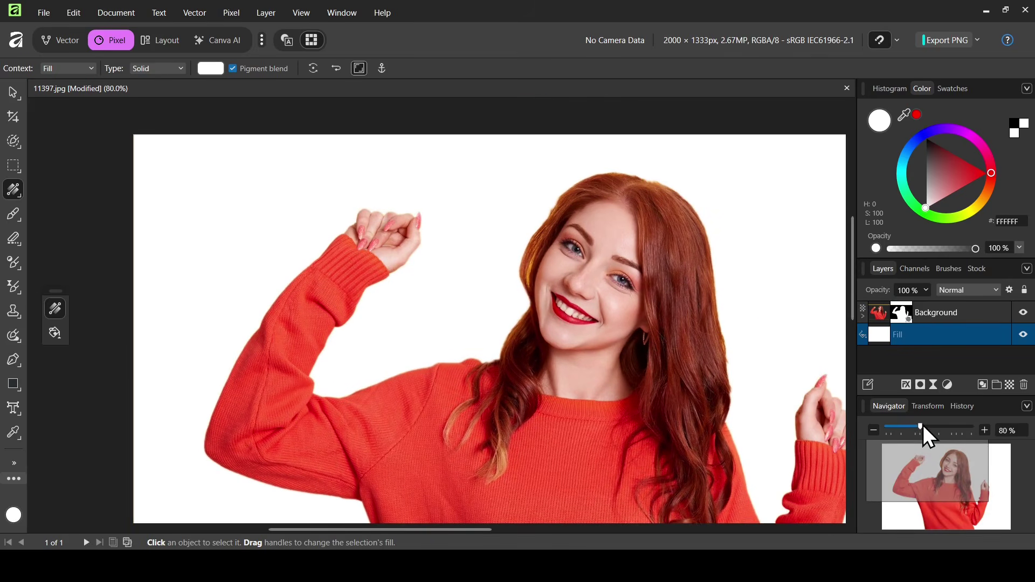
left_click_drag(922, 428, 934, 467)
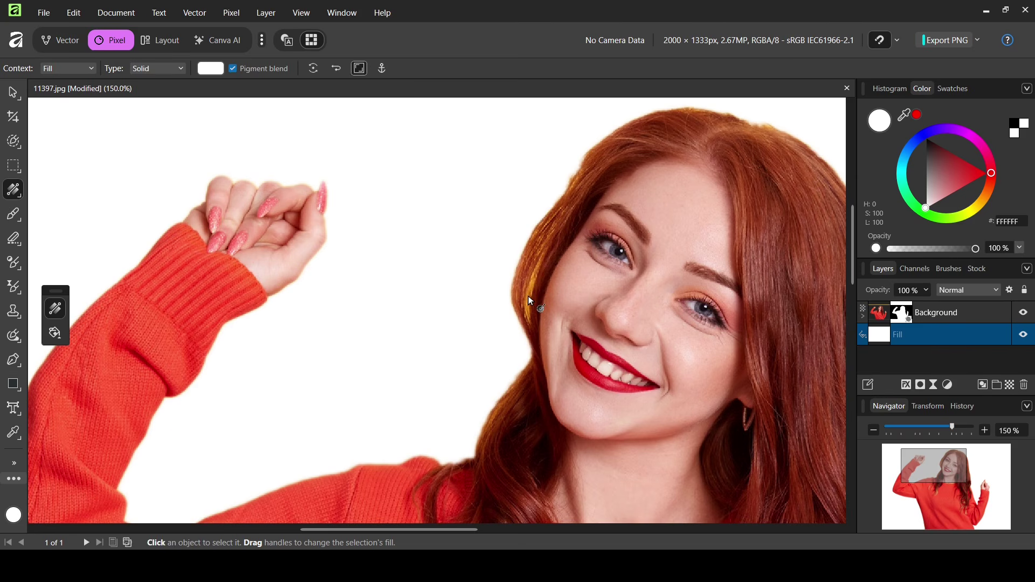
left_click(899, 311)
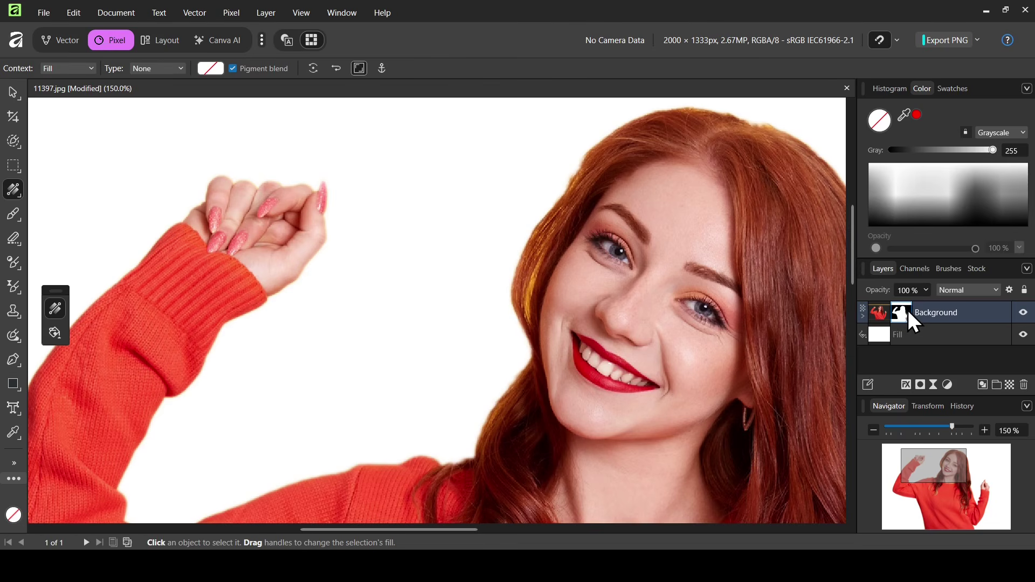
left_click(1027, 90)
left_click(939, 109)
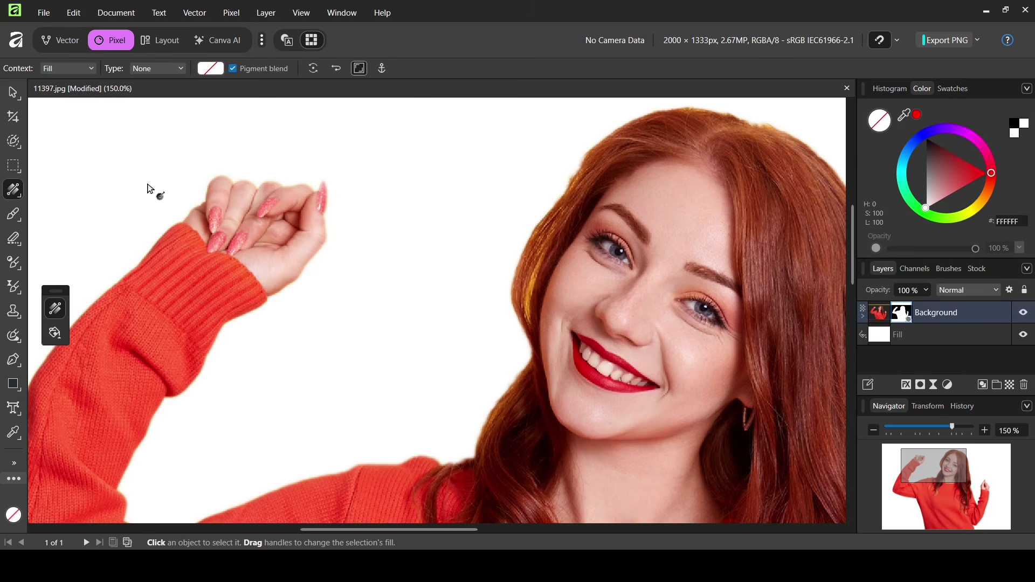
Try to paint out the yellow hair fringe beside the cheek on the mask with a 14 px black Paint Brush
left_click(16, 215)
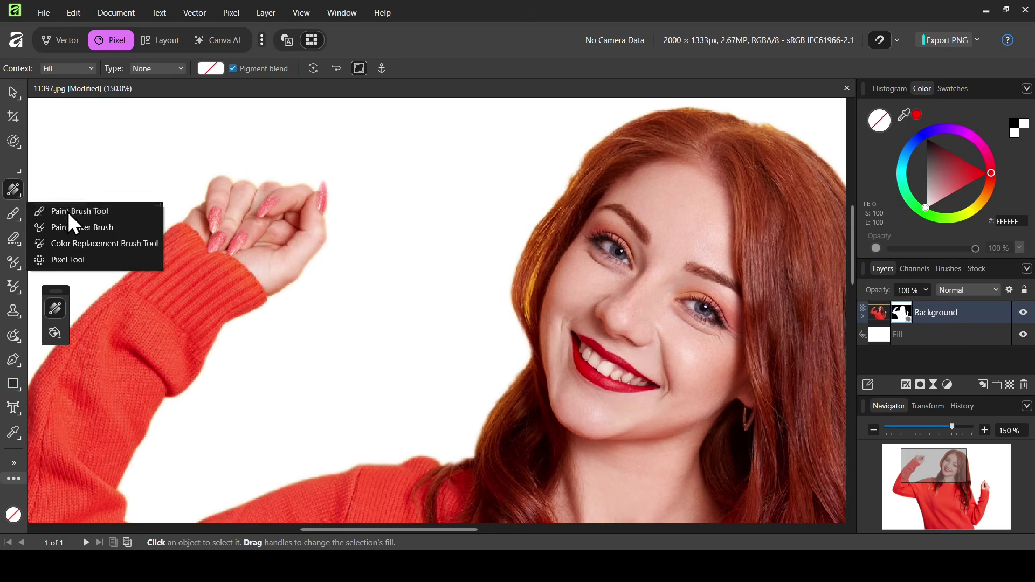
left_click(73, 213)
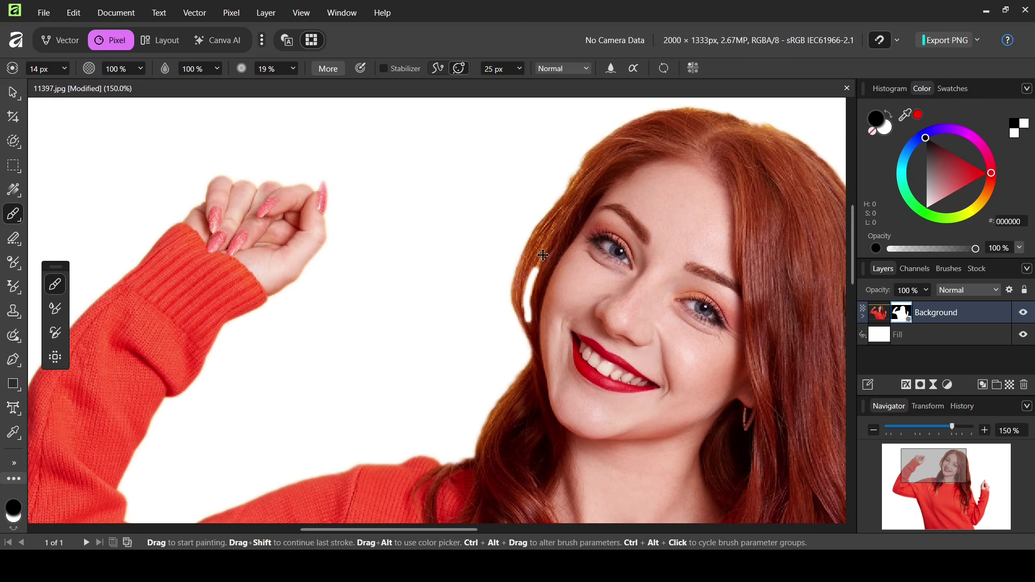
left_click_drag(533, 268, 526, 319)
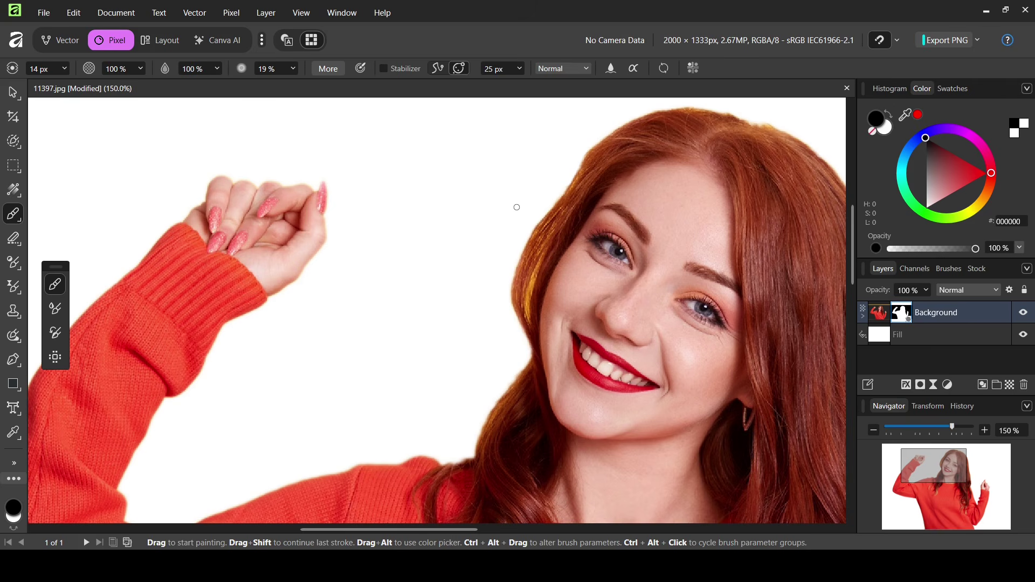
Outline the yellow-tinted hair edge beside the forehead and cheek with a closed polygonal Freehand Selection
left_click(13, 167)
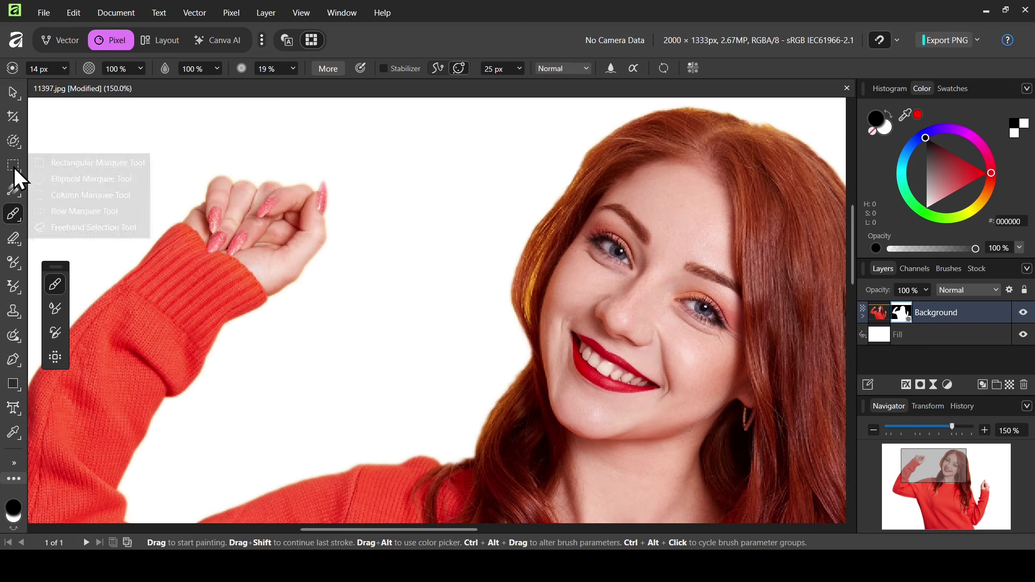
left_click(94, 227)
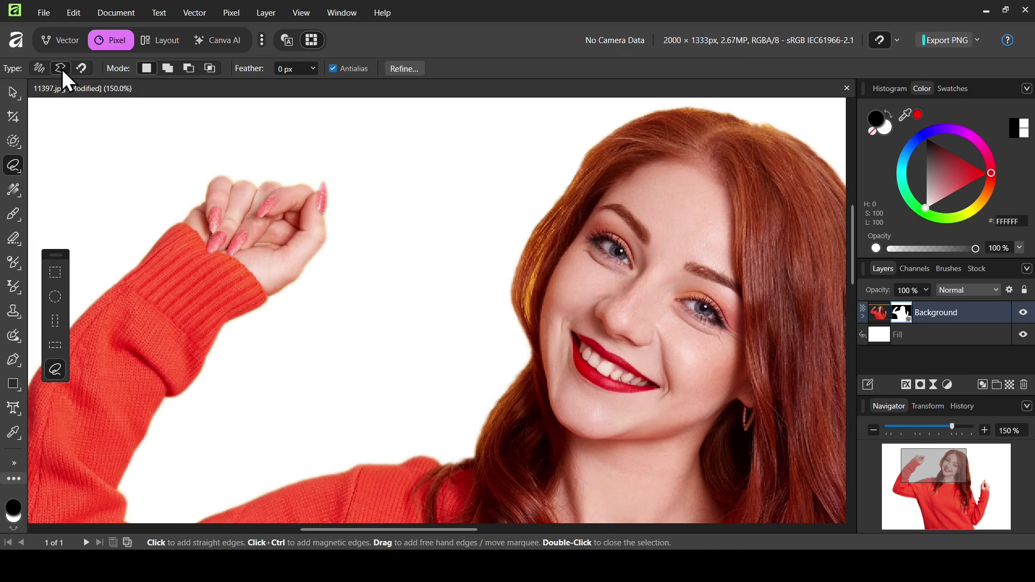
left_click(559, 185)
left_click(533, 347)
left_click(490, 317)
left_click(521, 182)
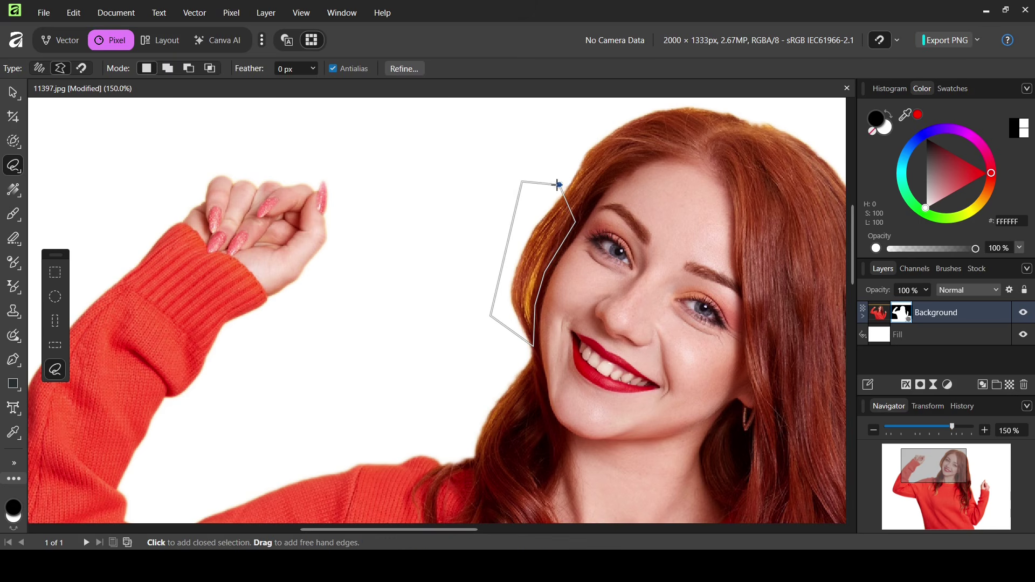
left_click(559, 185)
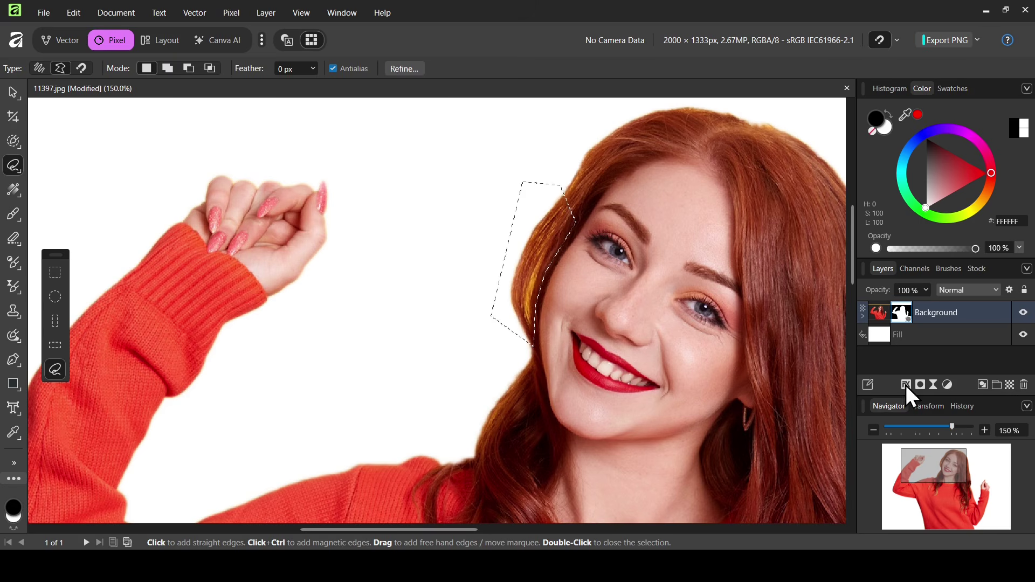
Add an HSL adjustment above the Background layer, limited to the selected hair edge
left_click_drag(951, 425, 956, 426)
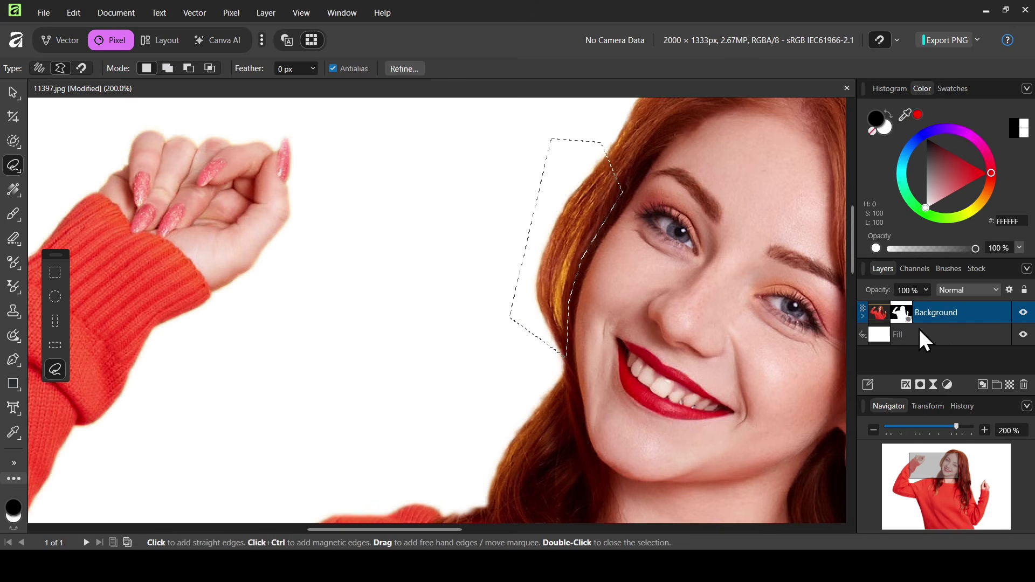
left_click(947, 383)
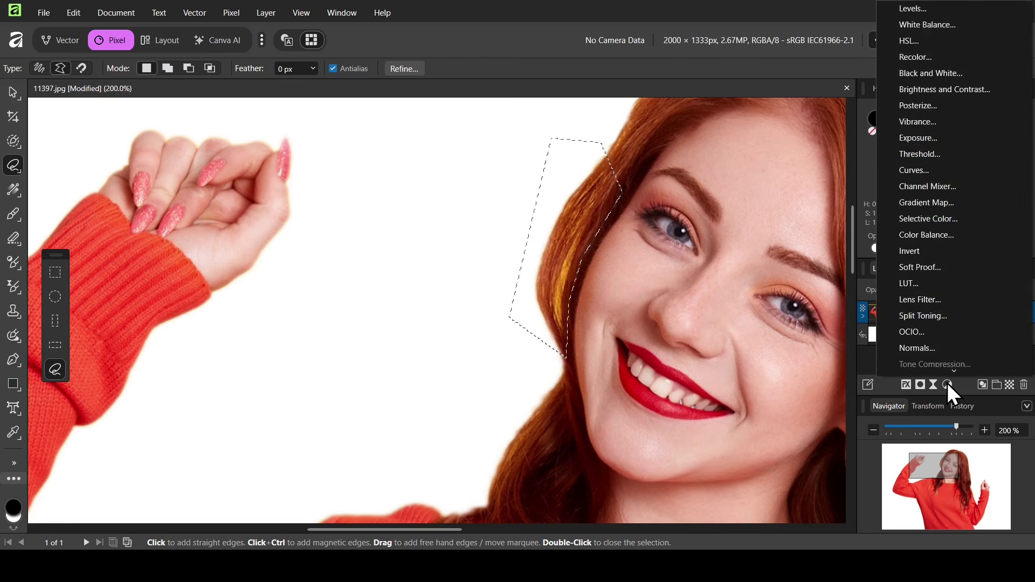
left_click(941, 44)
left_click_drag(770, 218, 422, 154)
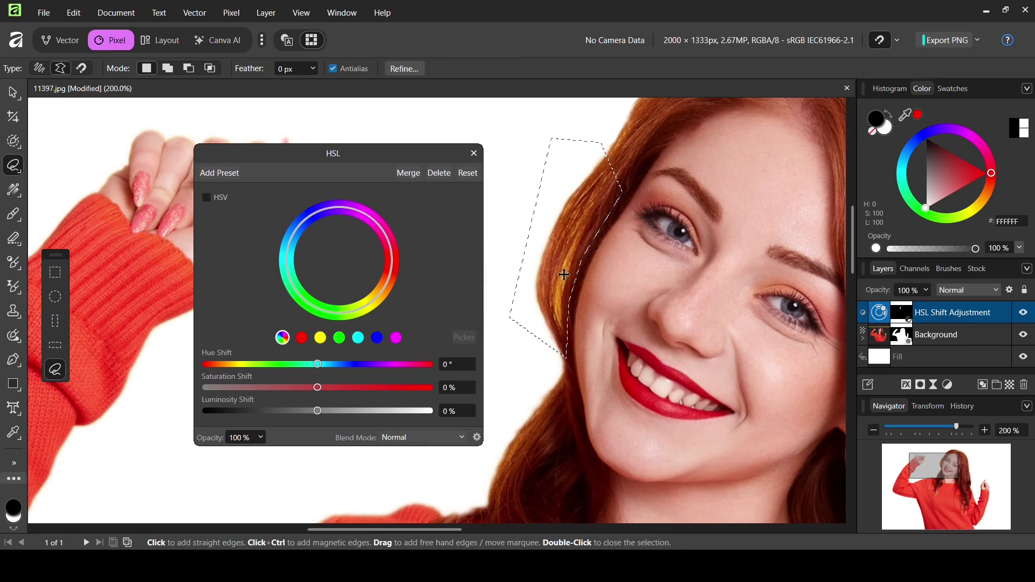
Limit the HSL adjustment to yellows, with a hue shift of 32.9°, saturation shift of -100% and luminosity shift of 100%
left_click(321, 338)
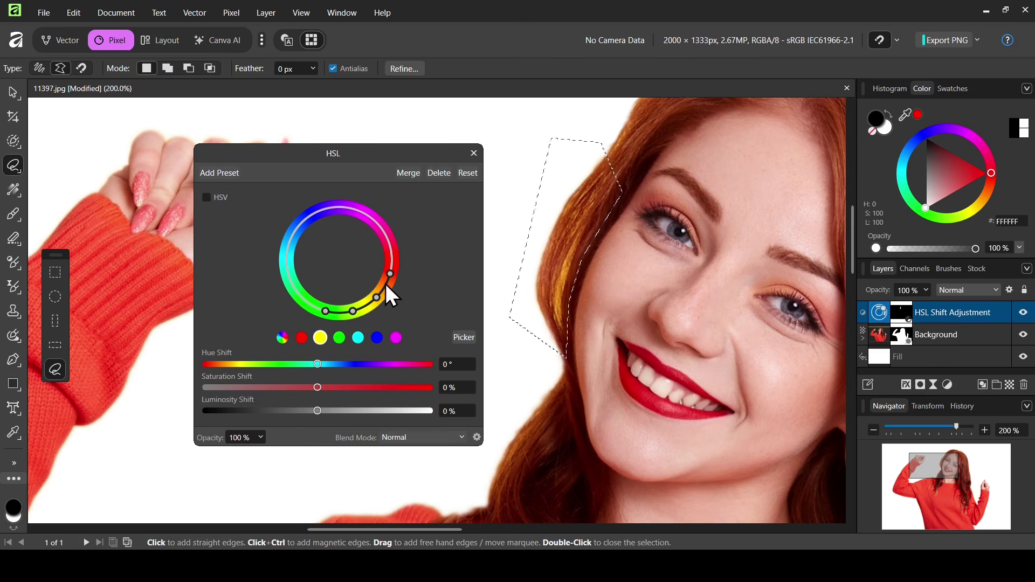
left_click_drag(391, 272, 393, 270)
mouse_move(319, 364)
left_mouse_down()
mouse_move(363, 364)
mouse_move(291, 372)
mouse_move(345, 371)
mouse_move(322, 372)
left_mouse_up()
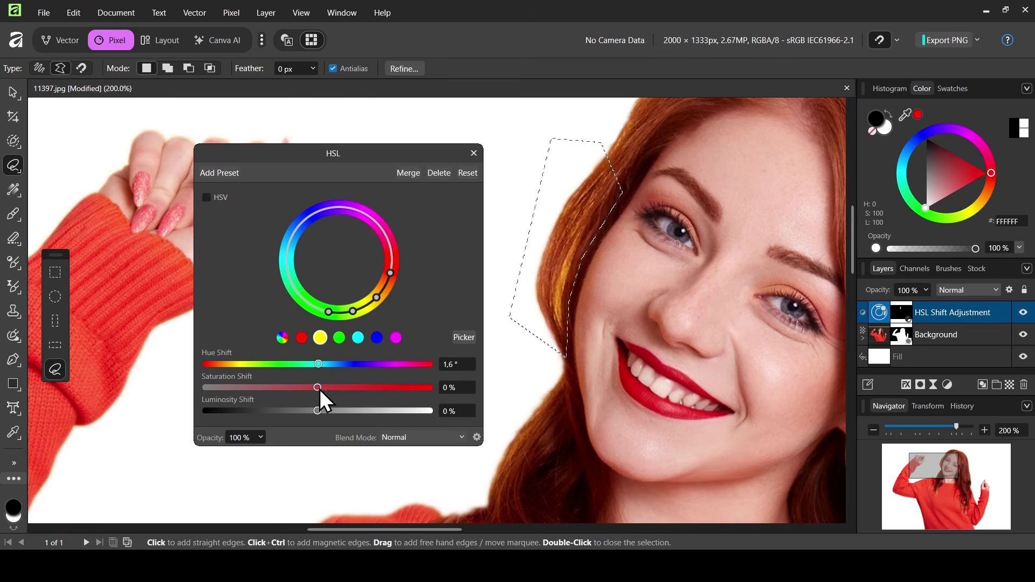
left_click(318, 389)
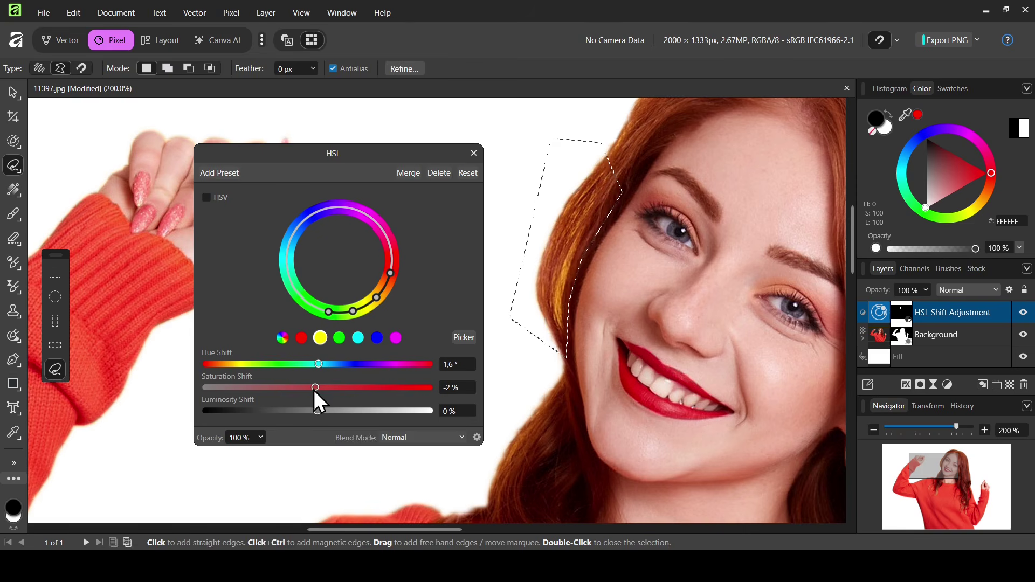
left_click_drag(314, 390, 165, 390)
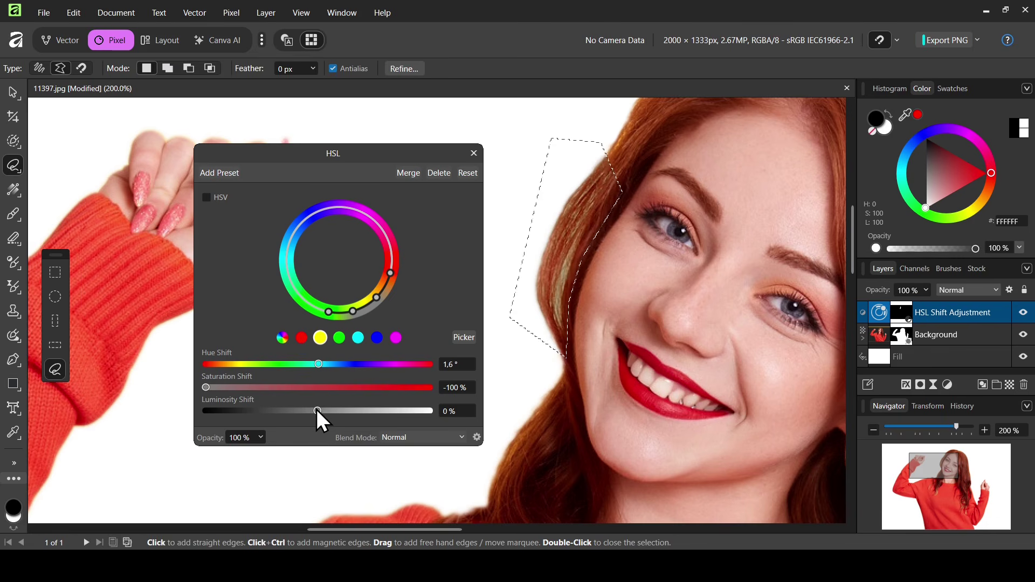
left_click_drag(316, 409, 457, 421)
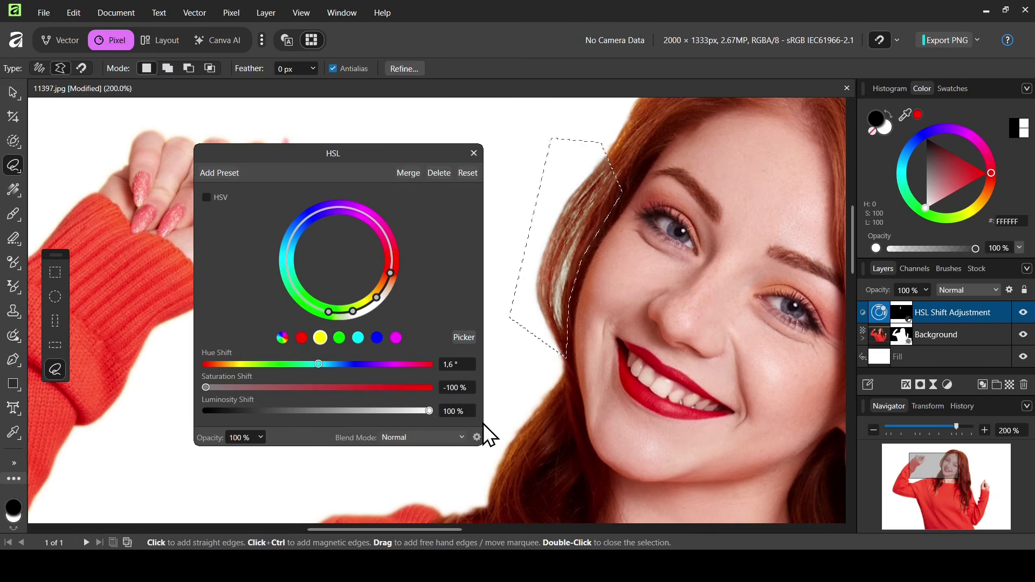
mouse_move(319, 364)
left_mouse_down()
mouse_move(359, 366)
mouse_move(338, 367)
left_mouse_up()
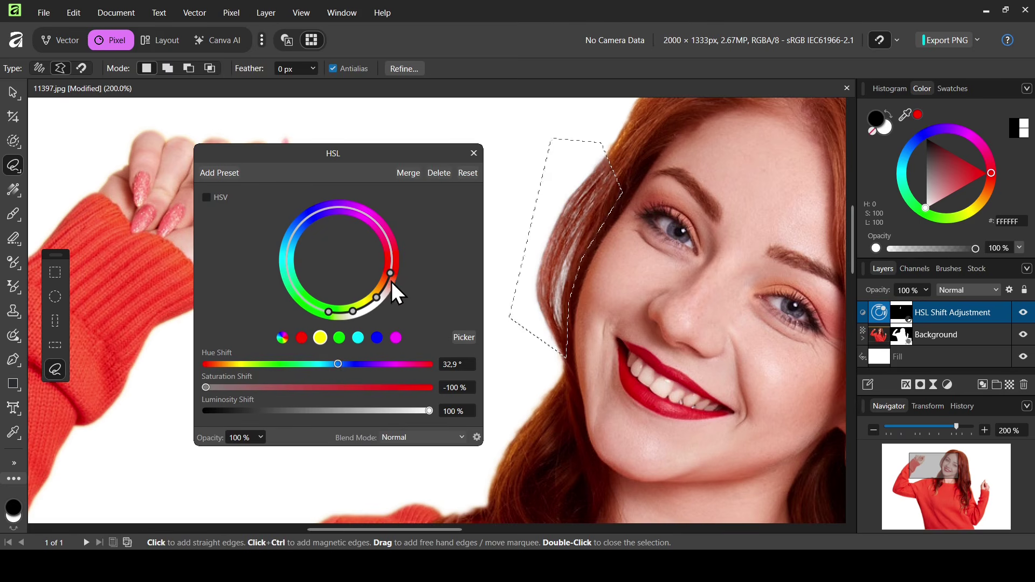
Narrow the yellow range's red-side limit toward orange so the natural red hair tones stay excluded, and close the HSL settings
left_click_drag(394, 270, 391, 236)
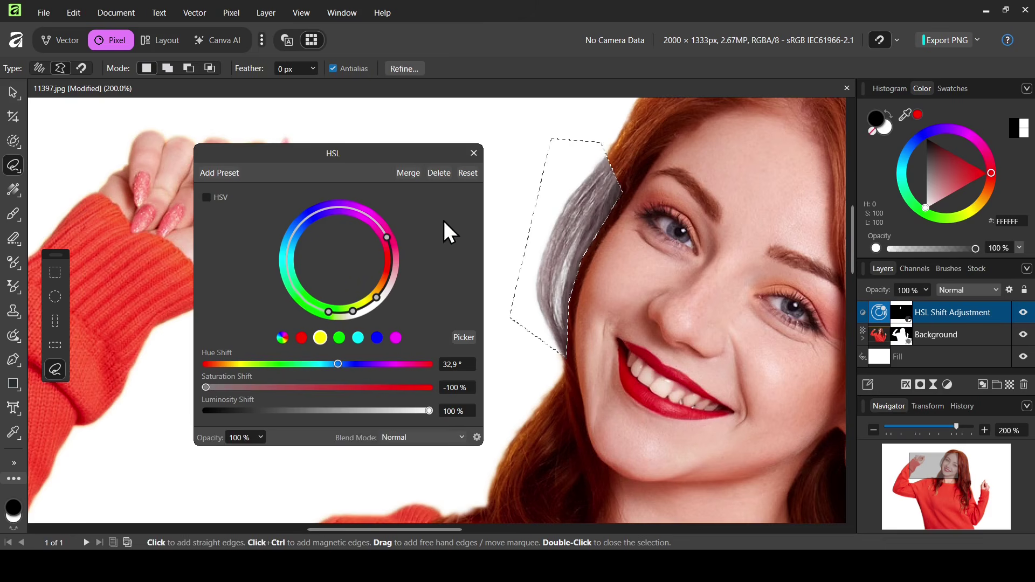
left_click_drag(386, 238, 385, 277)
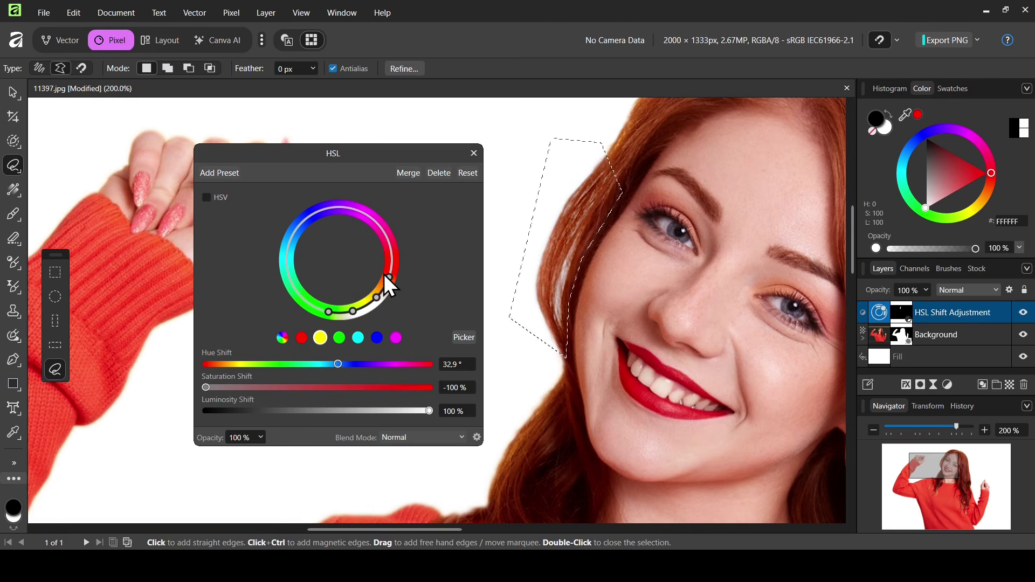
left_click(474, 154)
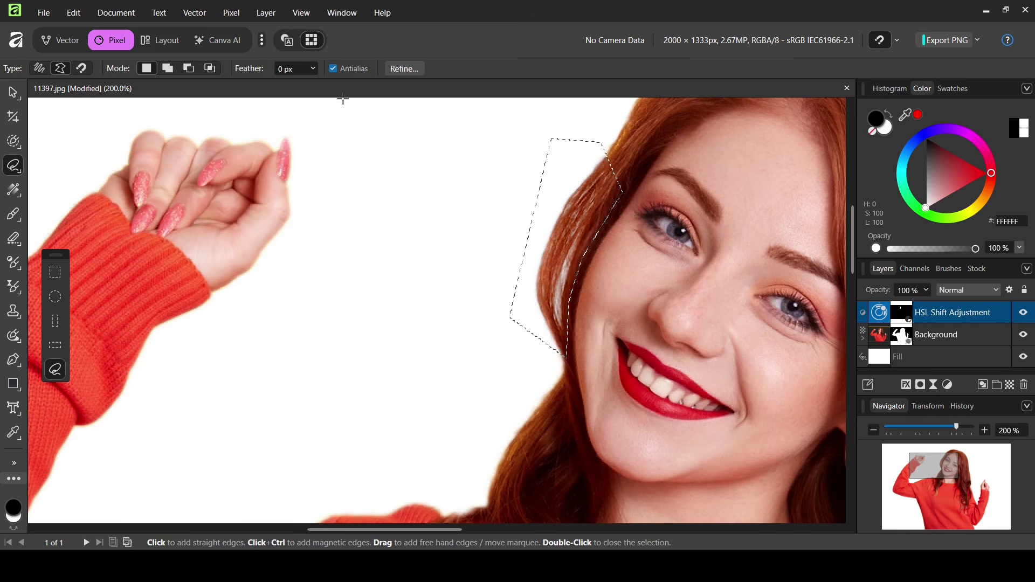
Deselect the pixel selection around the hair edge
left_click(239, 16)
mouse_move(267, 49)
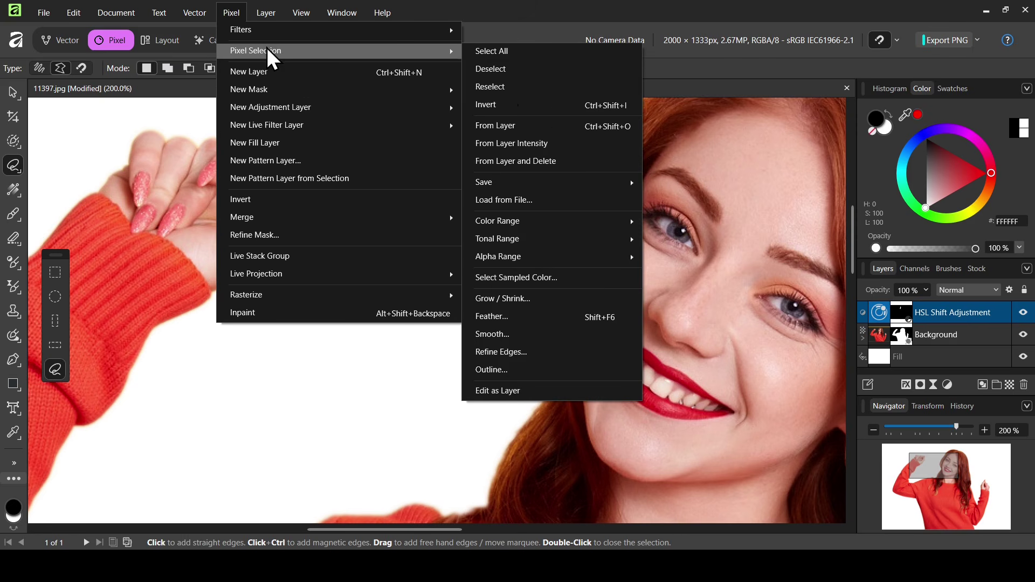
left_click(498, 69)
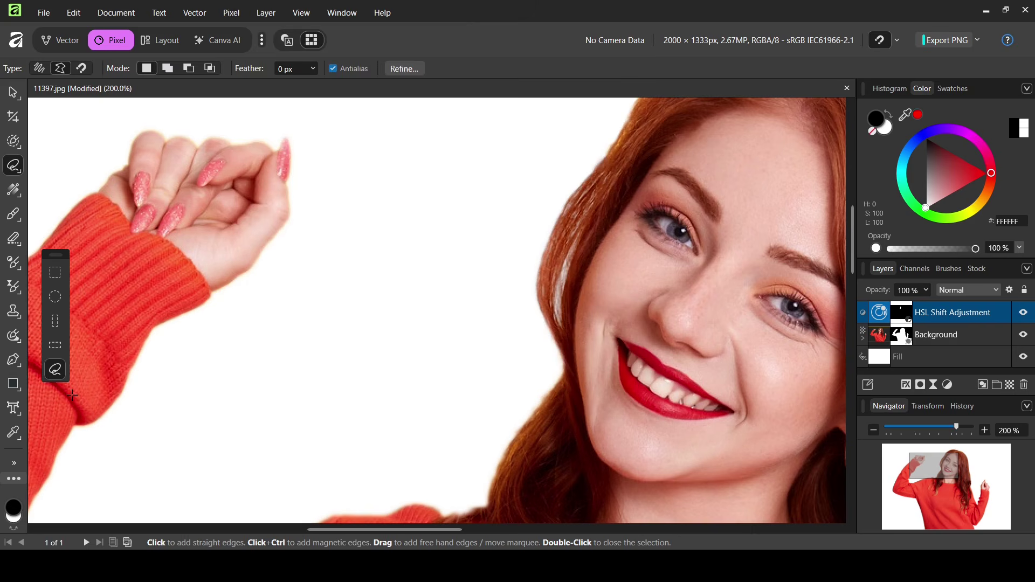
Compare the whole image with the HSL adjustment hidden and shown, leaving the adjustment visible
left_click(11, 462)
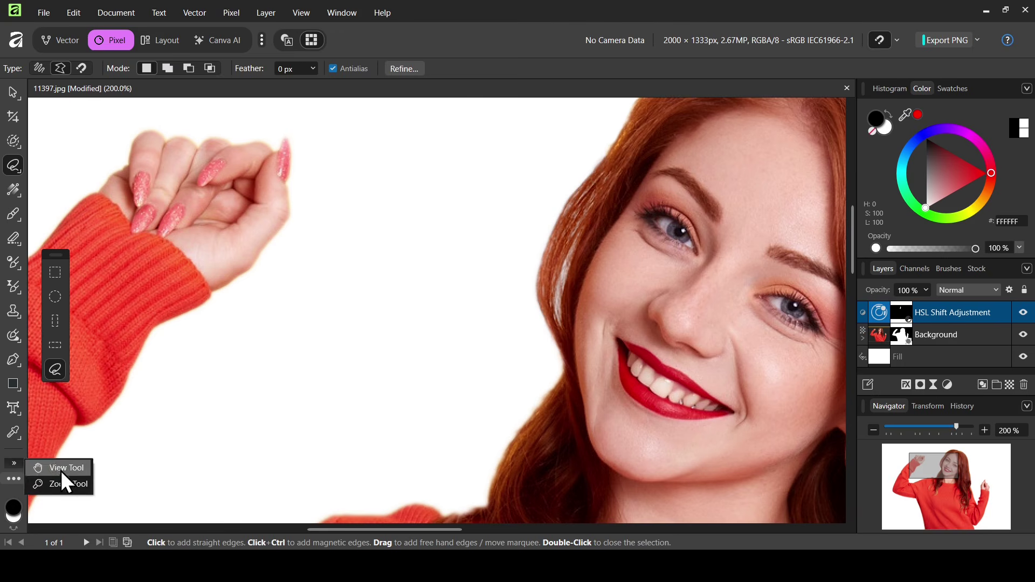
left_click(63, 484)
right_click(633, 135)
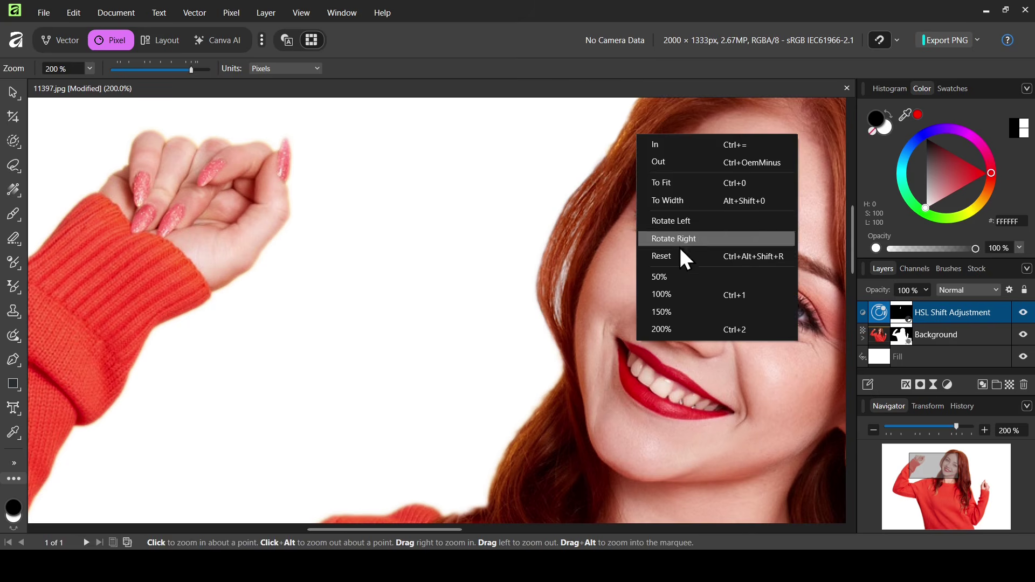
left_click(681, 183)
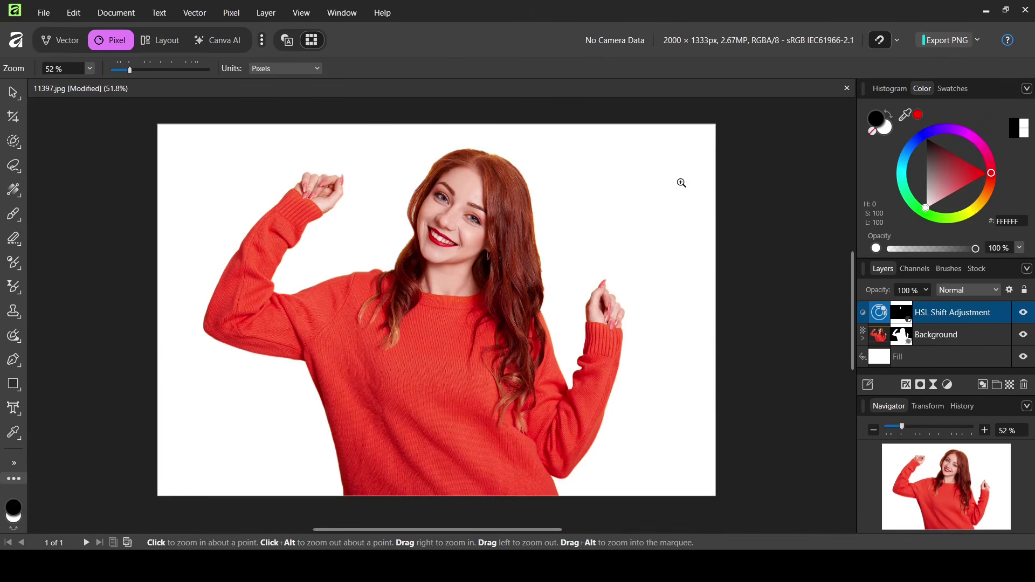
left_click(1023, 314)
left_click(1024, 313)
left_click(1024, 313)
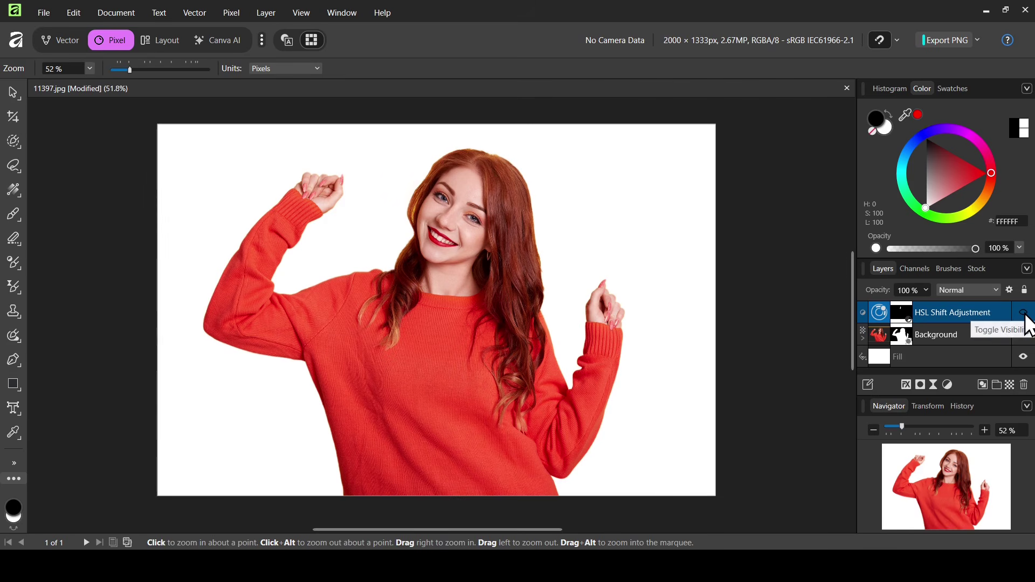
left_click(1023, 313)
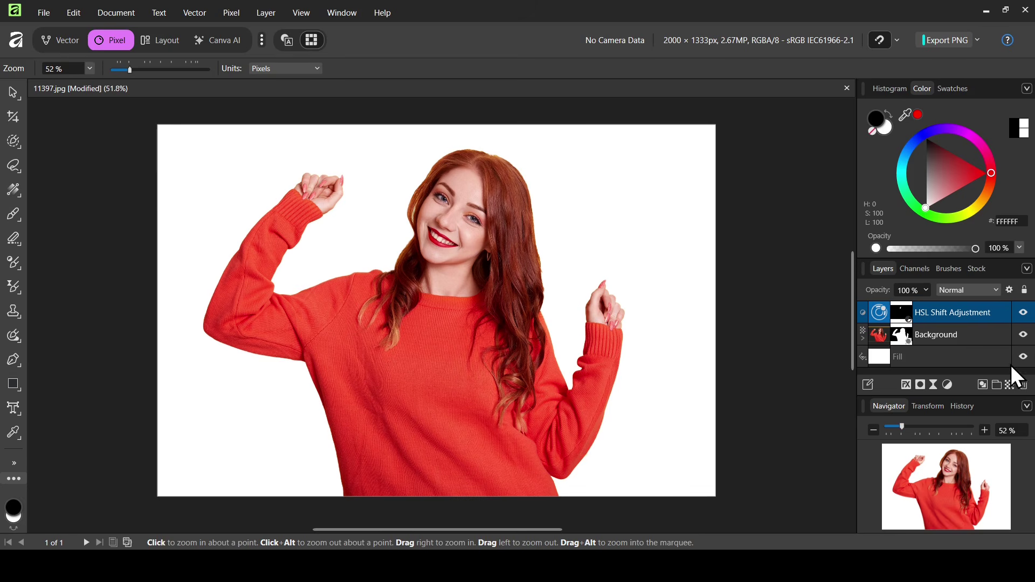
Hide the white Fill layer and set up an export of the cutout with the PNG preset
left_click(1022, 357)
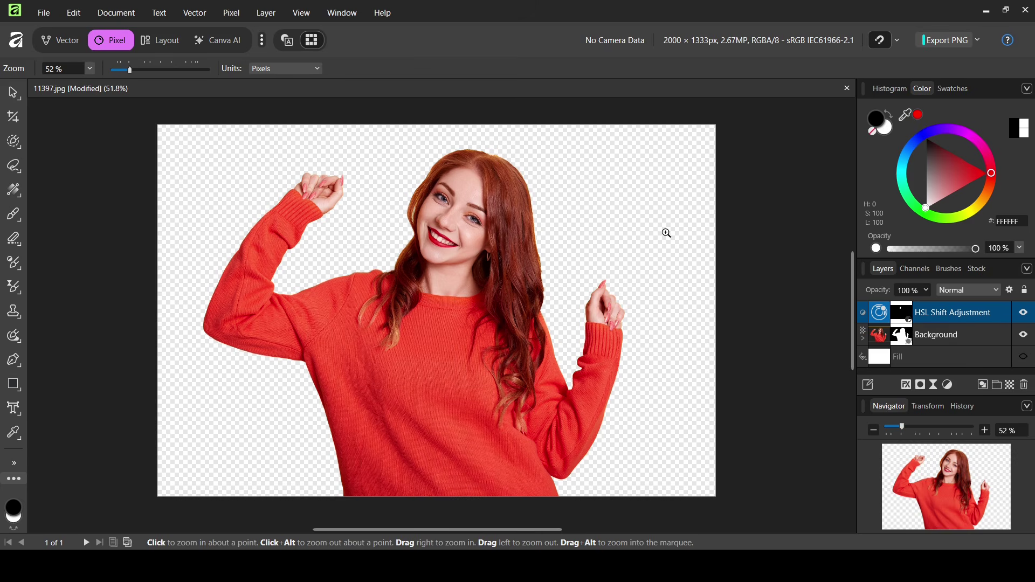
left_click(46, 9)
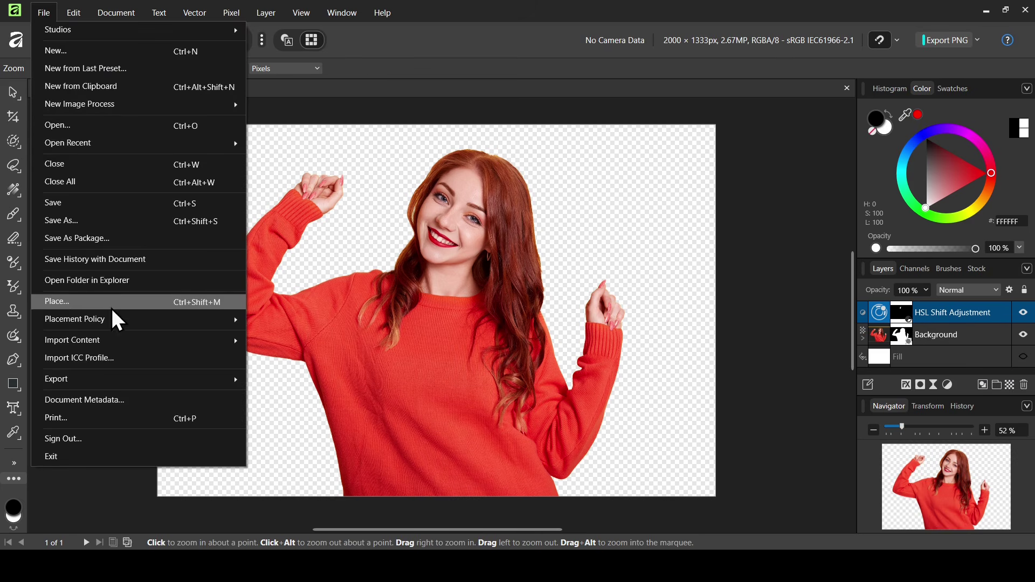
mouse_move(143, 380)
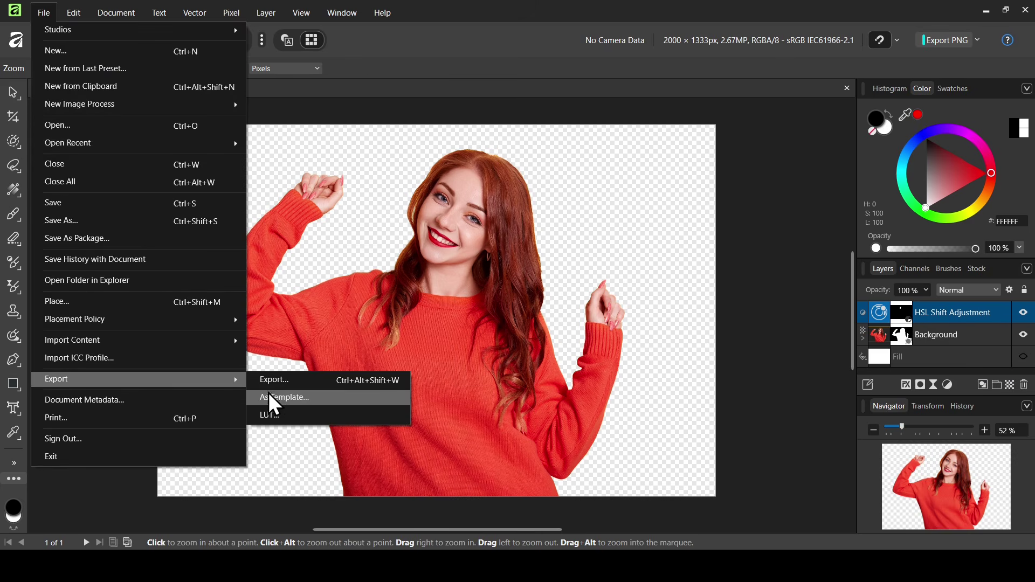
left_click(279, 386)
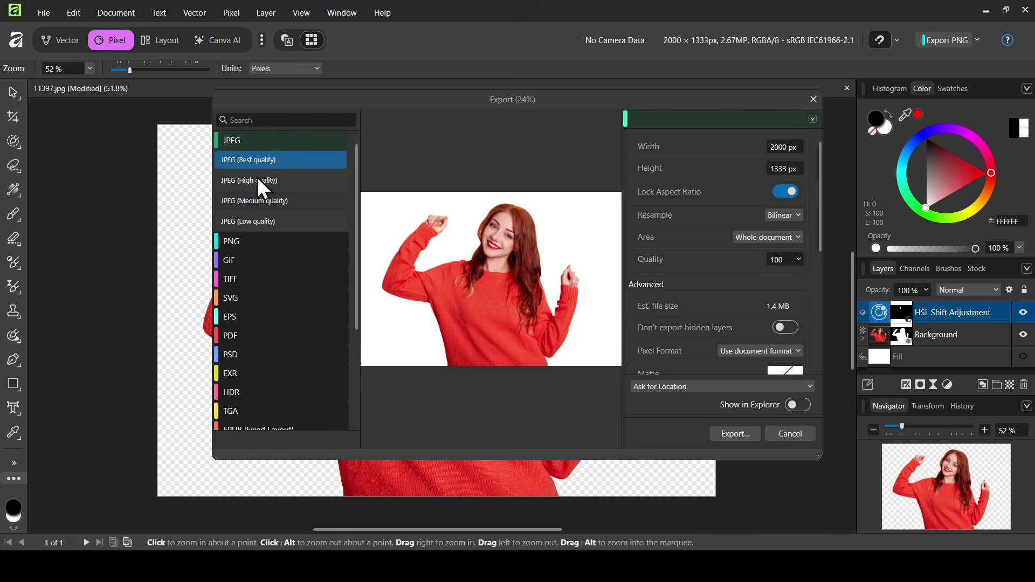
left_click(246, 237)
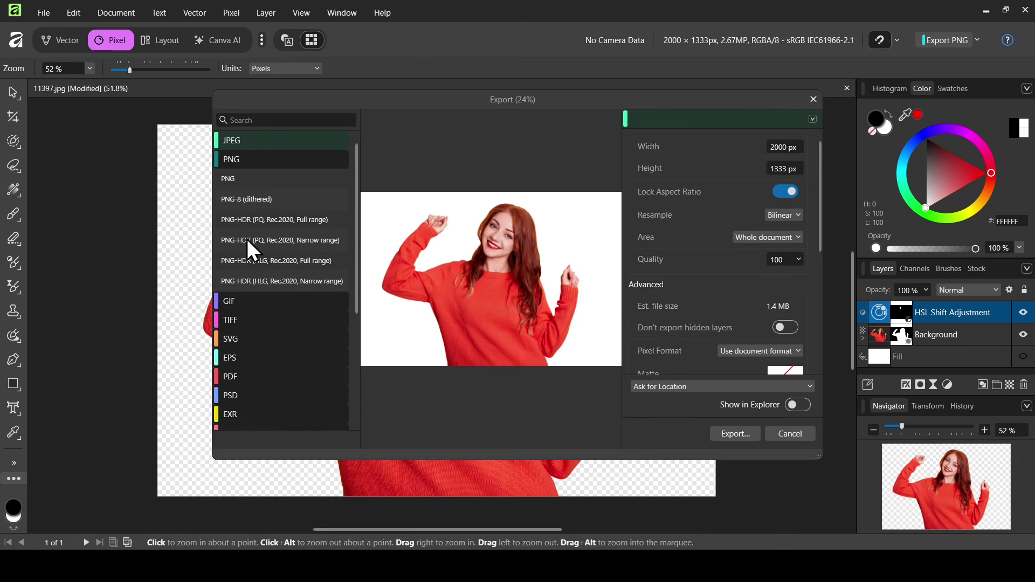
left_click(276, 180)
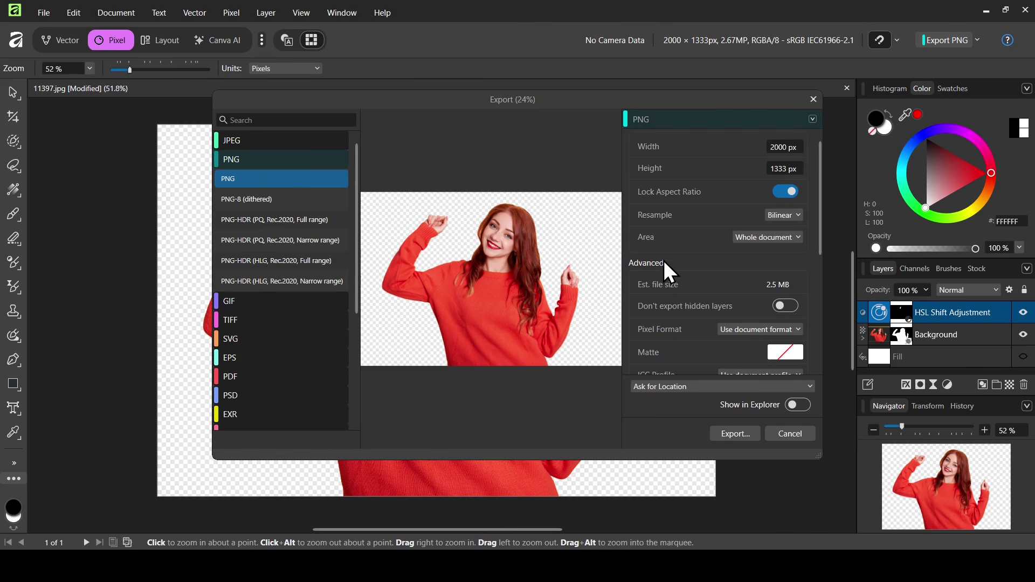